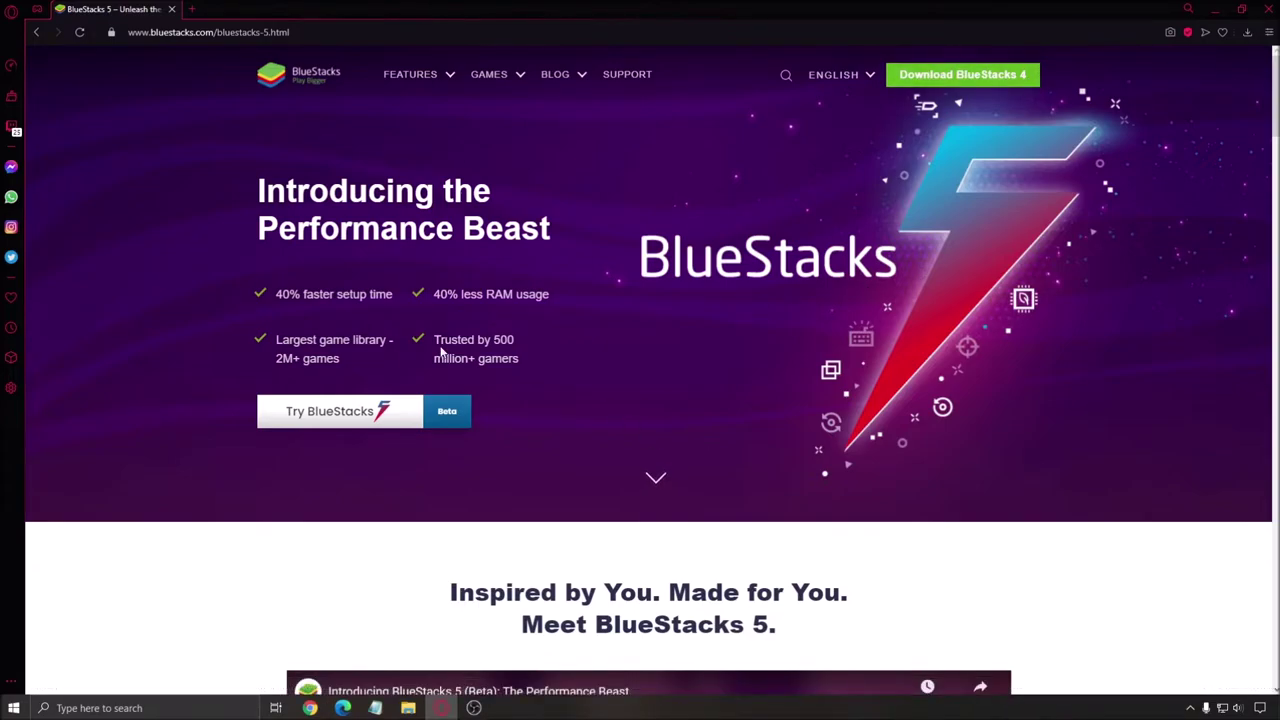
- Open the BlueStacks 5 multi-instance manager from the desktop and create a fresh landscape instance at 1600 x 900 and 240 DPI
{"action": "left_click", "coordinate": [1210, 8]}
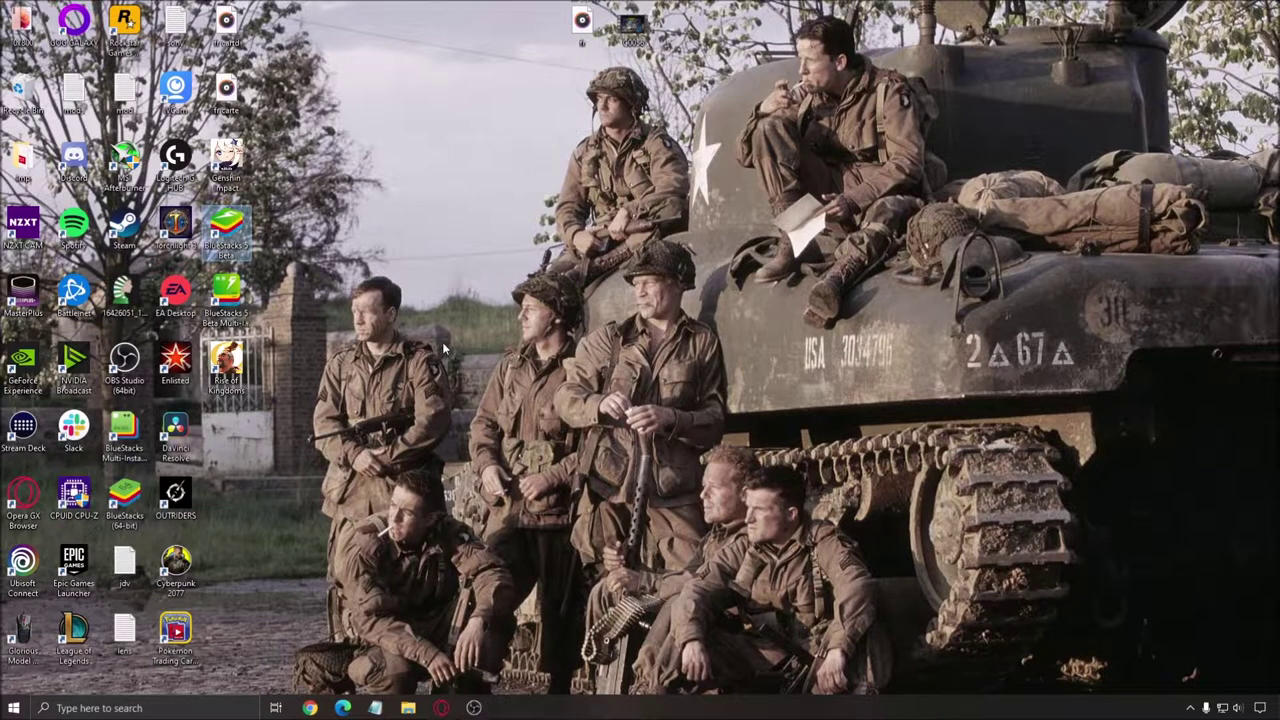
{"action": "double_click", "coordinate": [226, 295]}
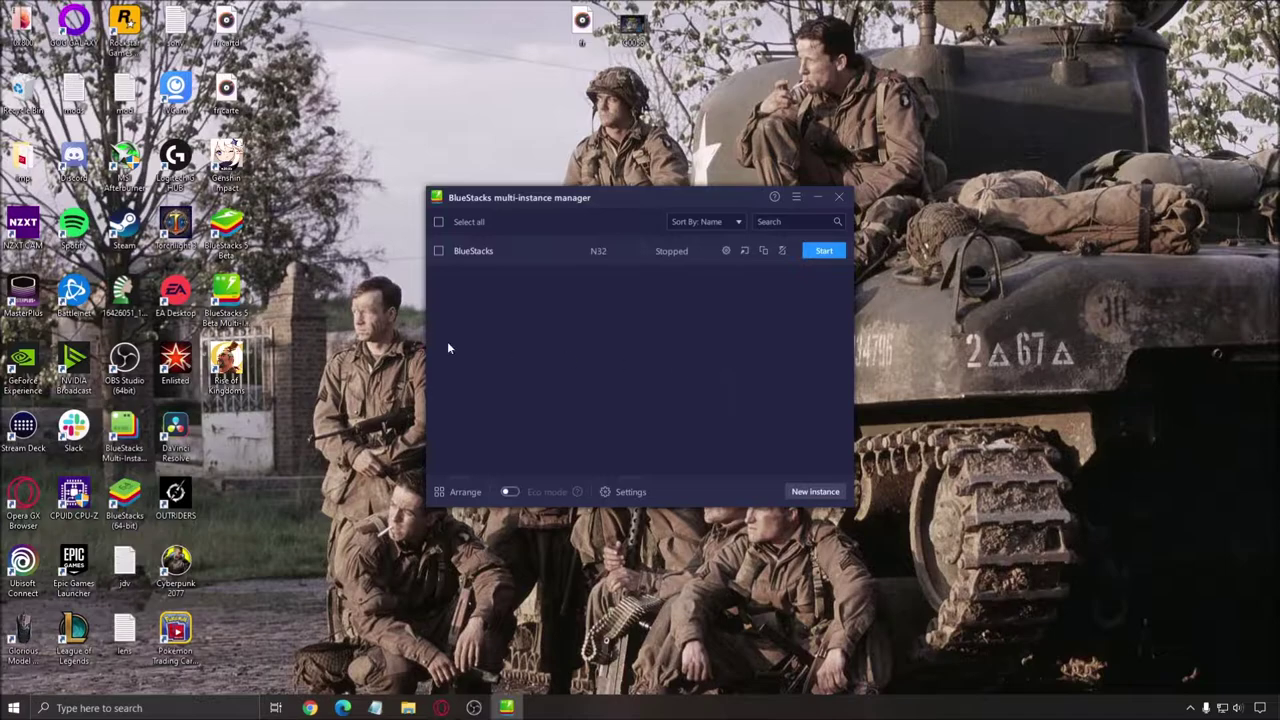
{"action": "left_click", "coordinate": [812, 492]}
{"action": "left_click", "coordinate": [582, 337]}
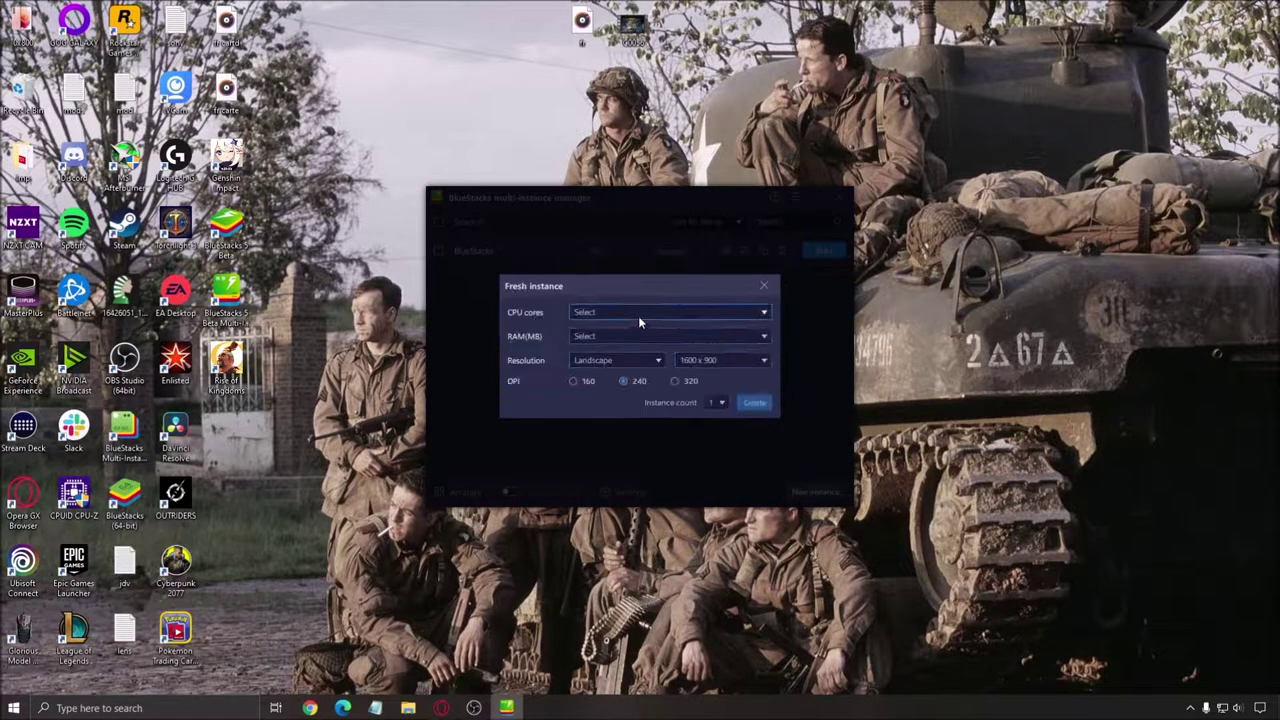
{"action": "left_click", "coordinate": [636, 312]}
{"action": "left_click", "coordinate": [605, 330]}
{"action": "left_click", "coordinate": [608, 337]}
{"action": "left_click", "coordinate": [599, 354]}
{"action": "left_click", "coordinate": [742, 404]}
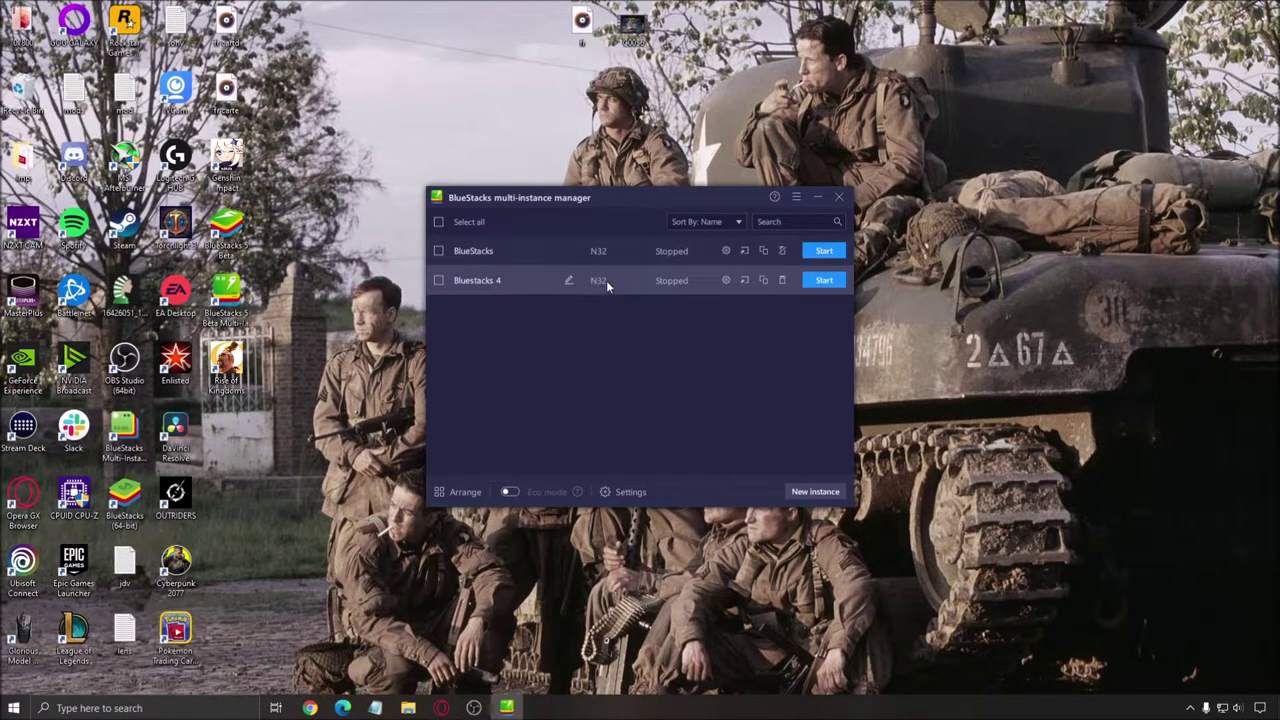
- Delete the Bluestacks 4 instance and close the multi-instance manager
{"action": "left_click", "coordinate": [782, 280]}
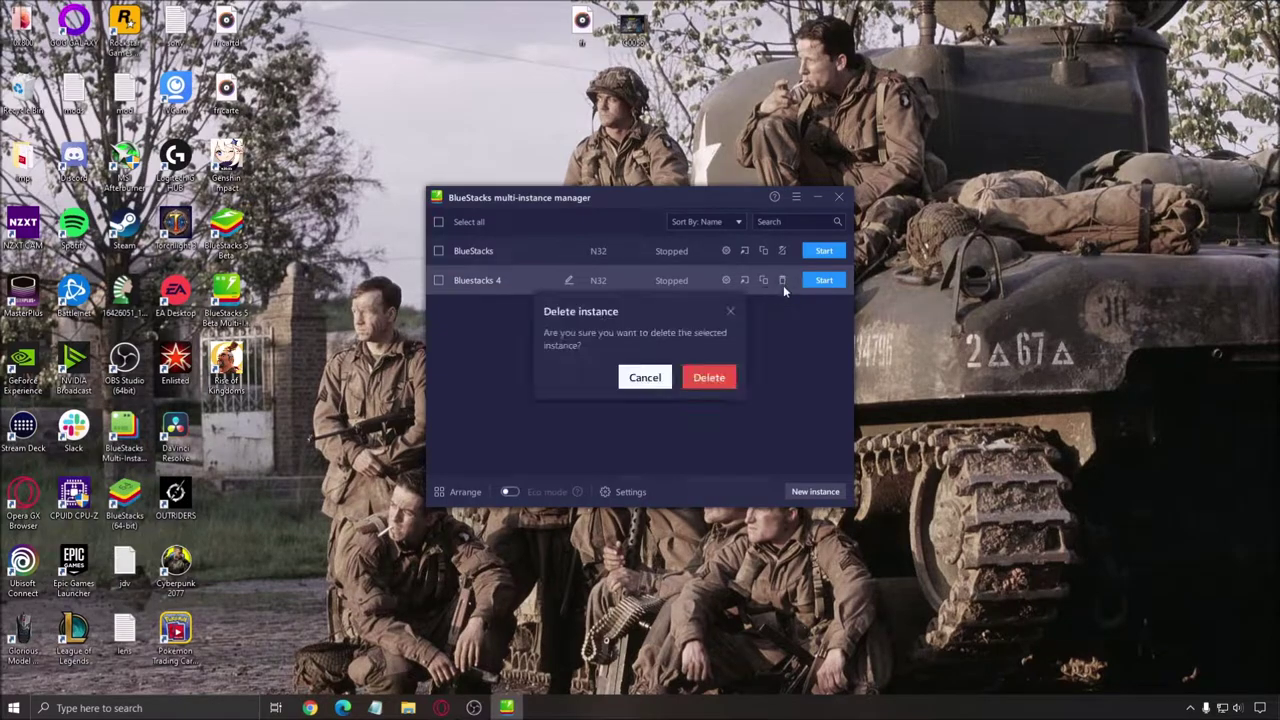
{"action": "left_click", "coordinate": [725, 374]}
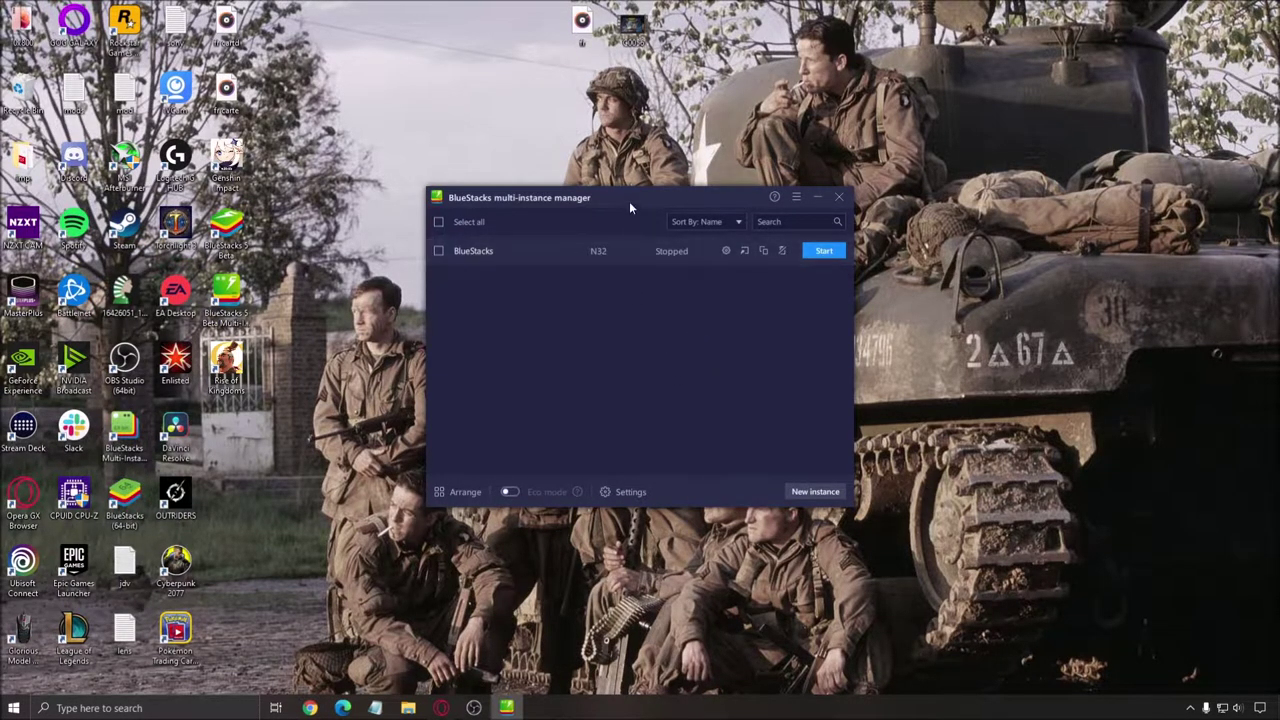
{"action": "left_click_drag", "start_coordinate": [629, 201], "coordinate": [630, 214]}
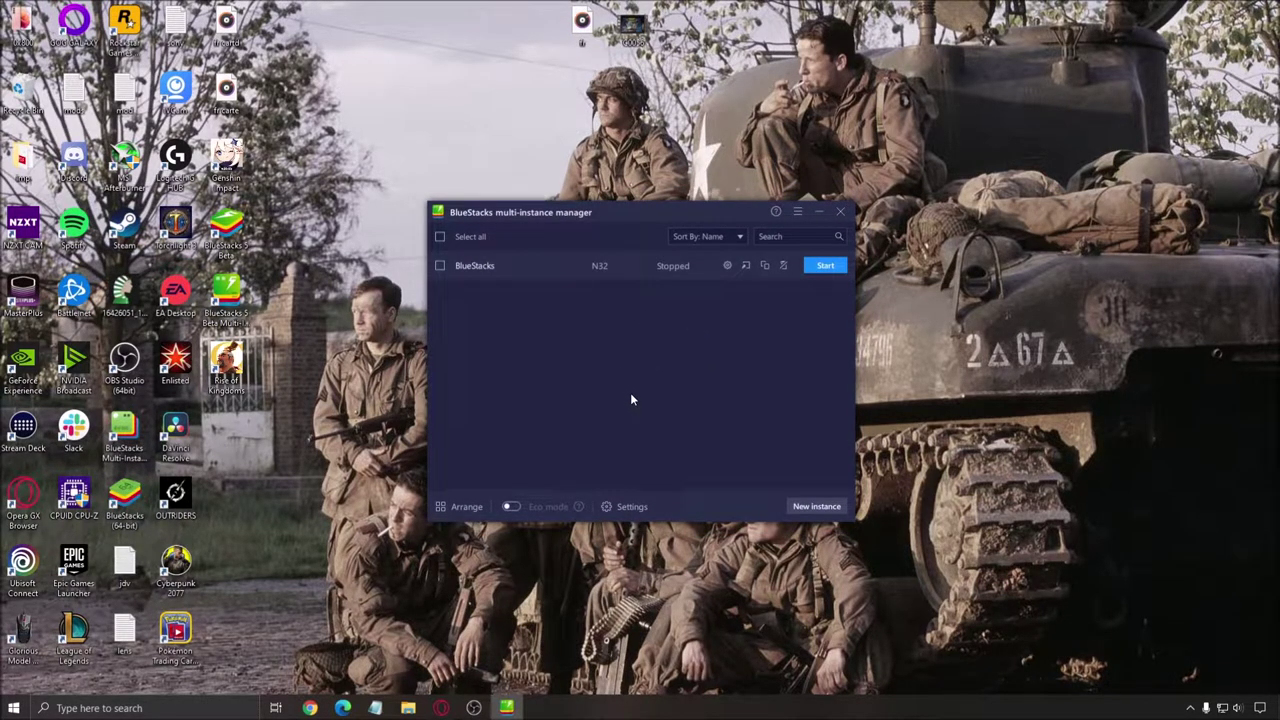
{"action": "left_click", "coordinate": [840, 212]}
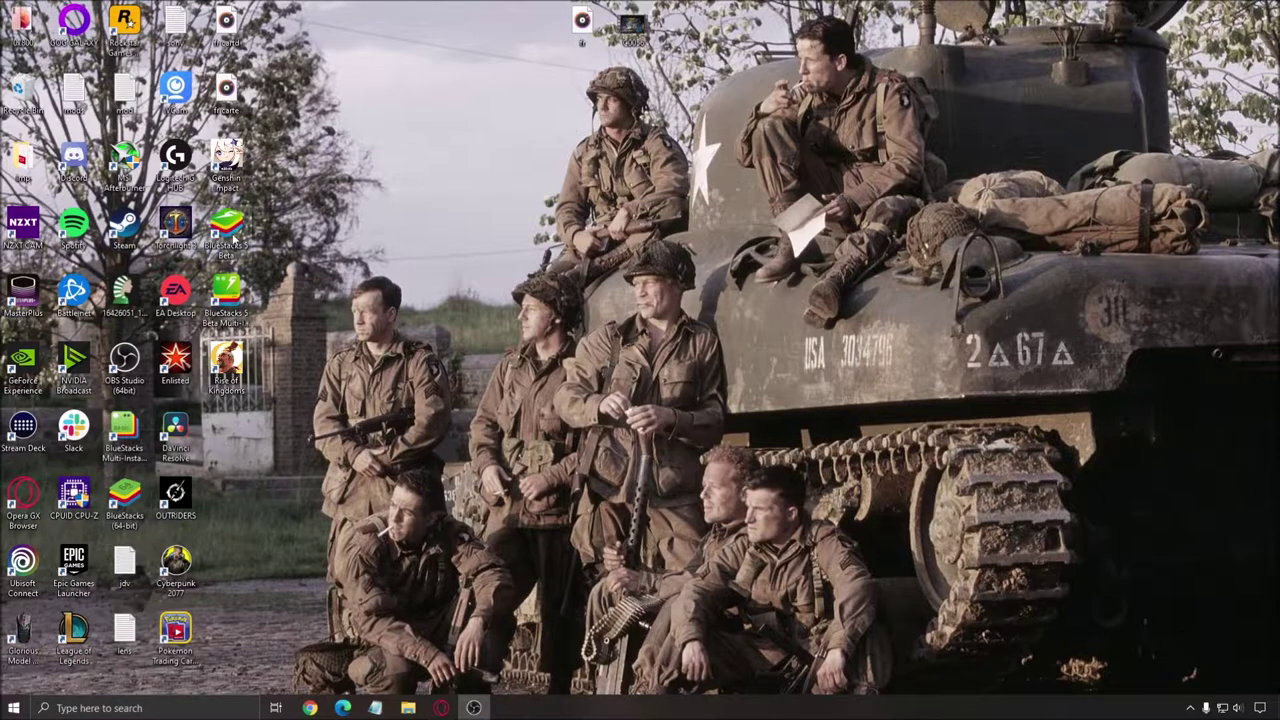
- Launch BlueStacks 5 Beta from the desktop and maximize its window
{"action": "double_click", "coordinate": [228, 230]}
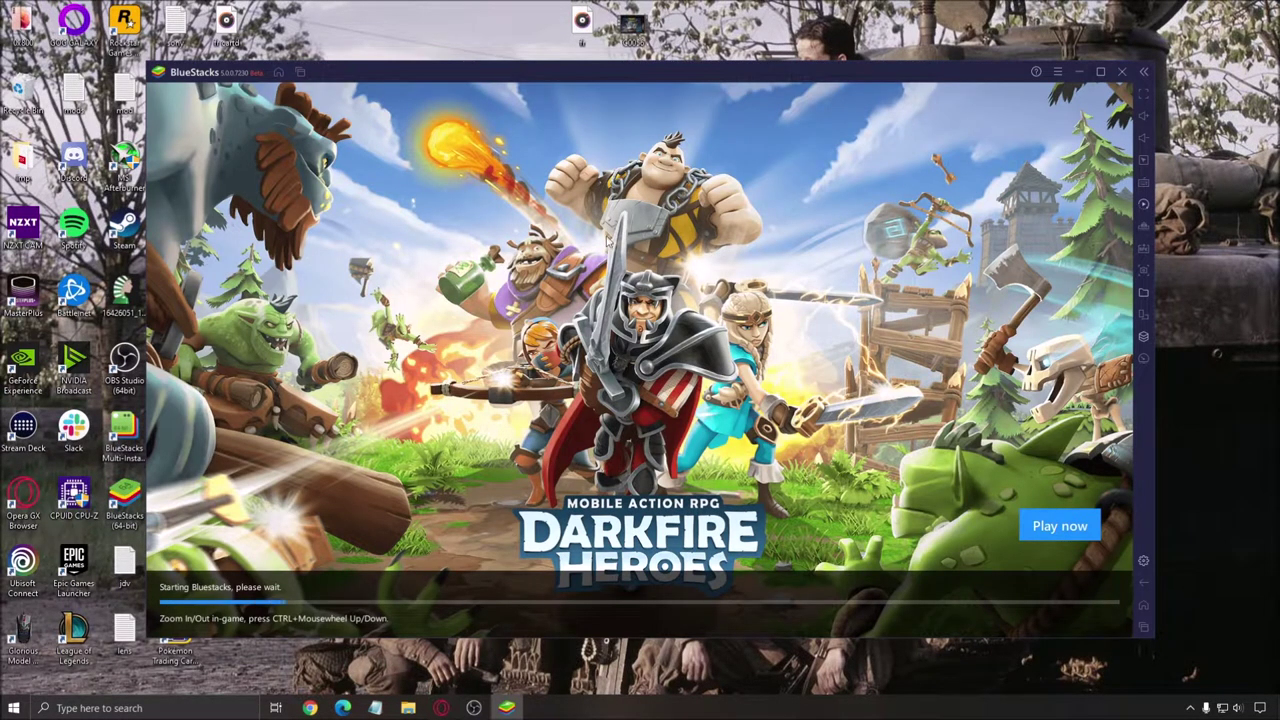
{"action": "left_click", "coordinate": [1100, 71]}
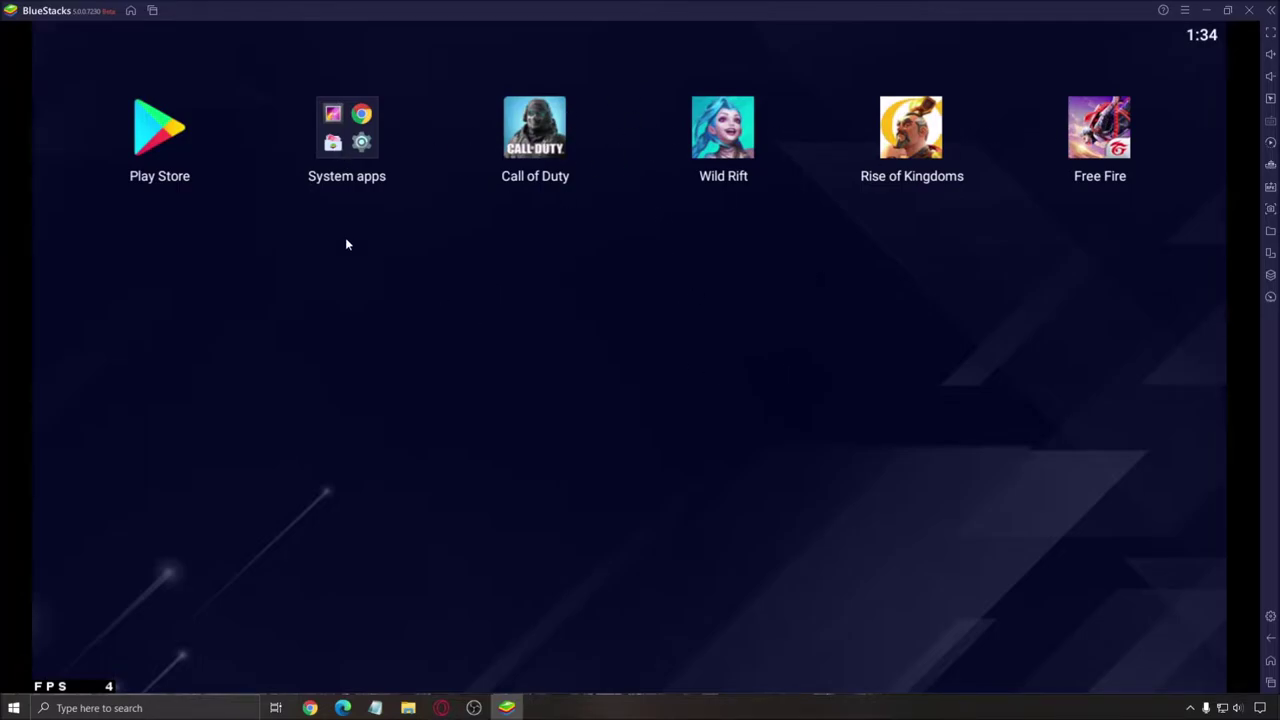
- Look over the games page of the Play Store and return to the home screen
{"action": "left_click", "coordinate": [186, 122]}
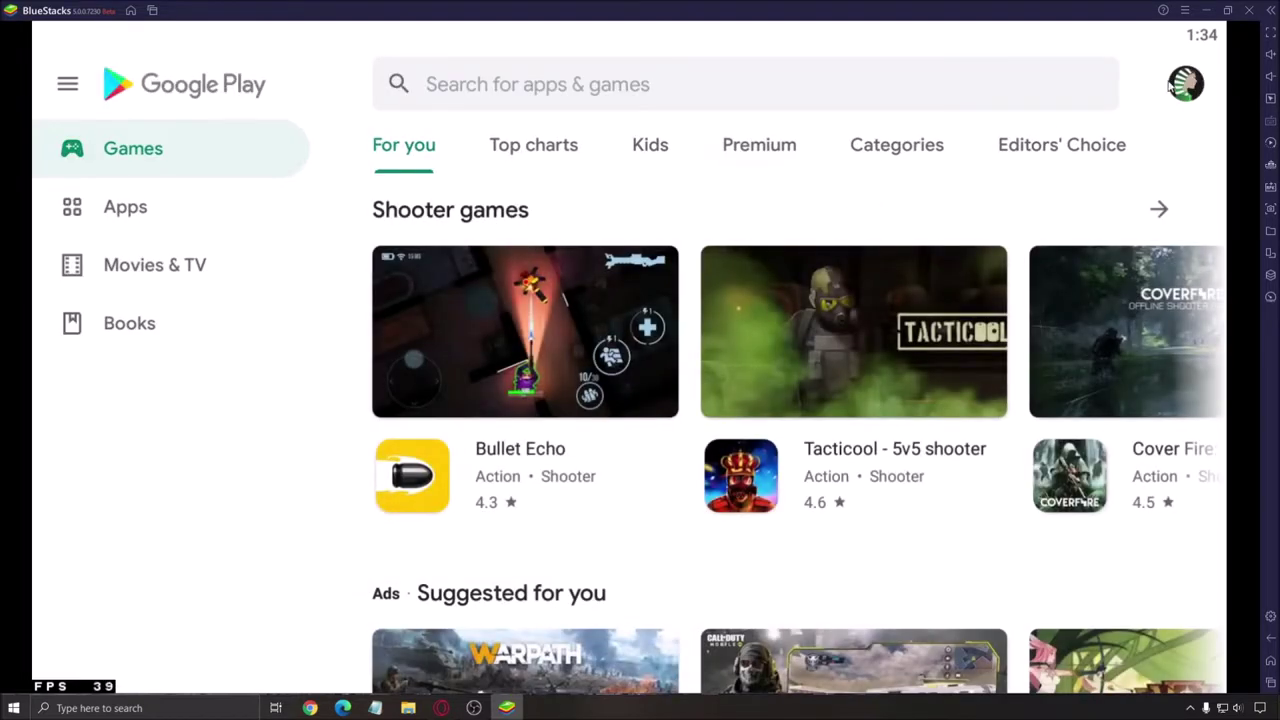
{"action": "scroll", "coordinate": [595, 546], "scroll_direction": "down", "scroll_amount": 1}
{"action": "scroll", "coordinate": [518, 418], "scroll_direction": "up", "scroll_amount": 1}
{"action": "key", "text": "Escape"}
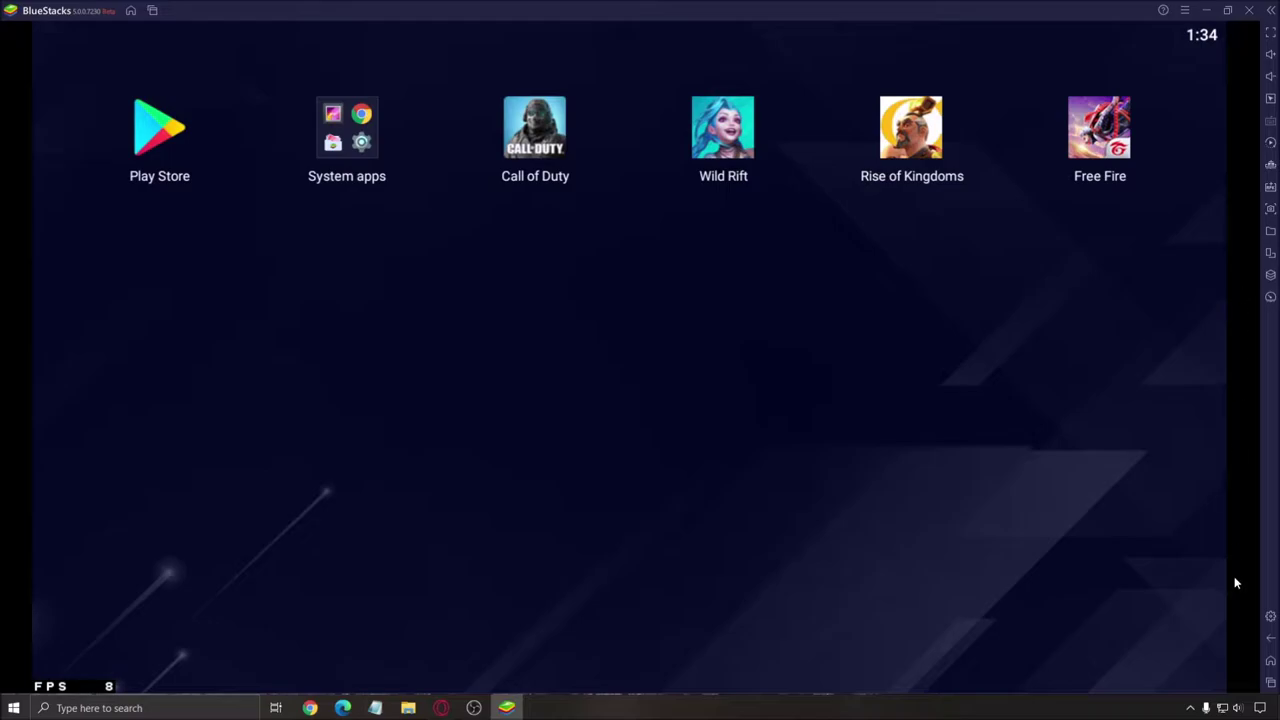
- Open the emulator's performance settings and review the CPU allocation options, keeping High (4 Cores) selected
{"action": "left_click", "coordinate": [1271, 617]}
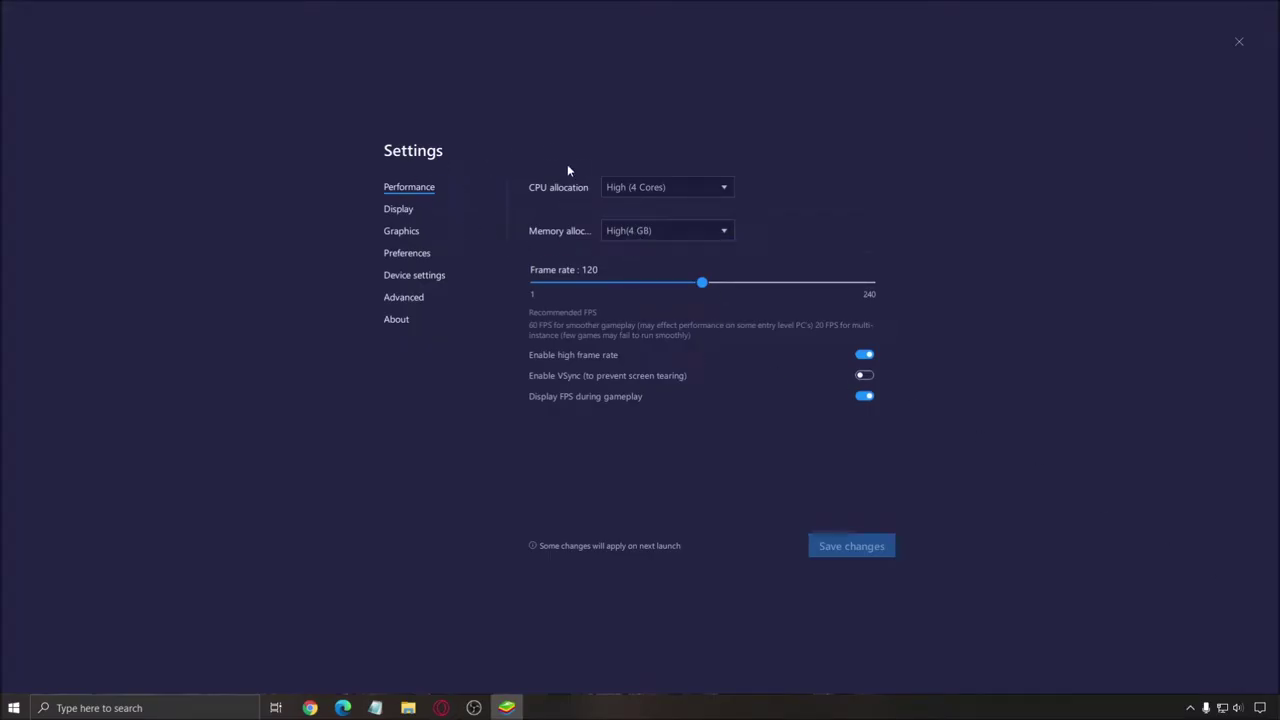
{"action": "left_click", "coordinate": [634, 187]}
{"action": "left_click", "coordinate": [808, 165]}
{"action": "left_click", "coordinate": [662, 187]}
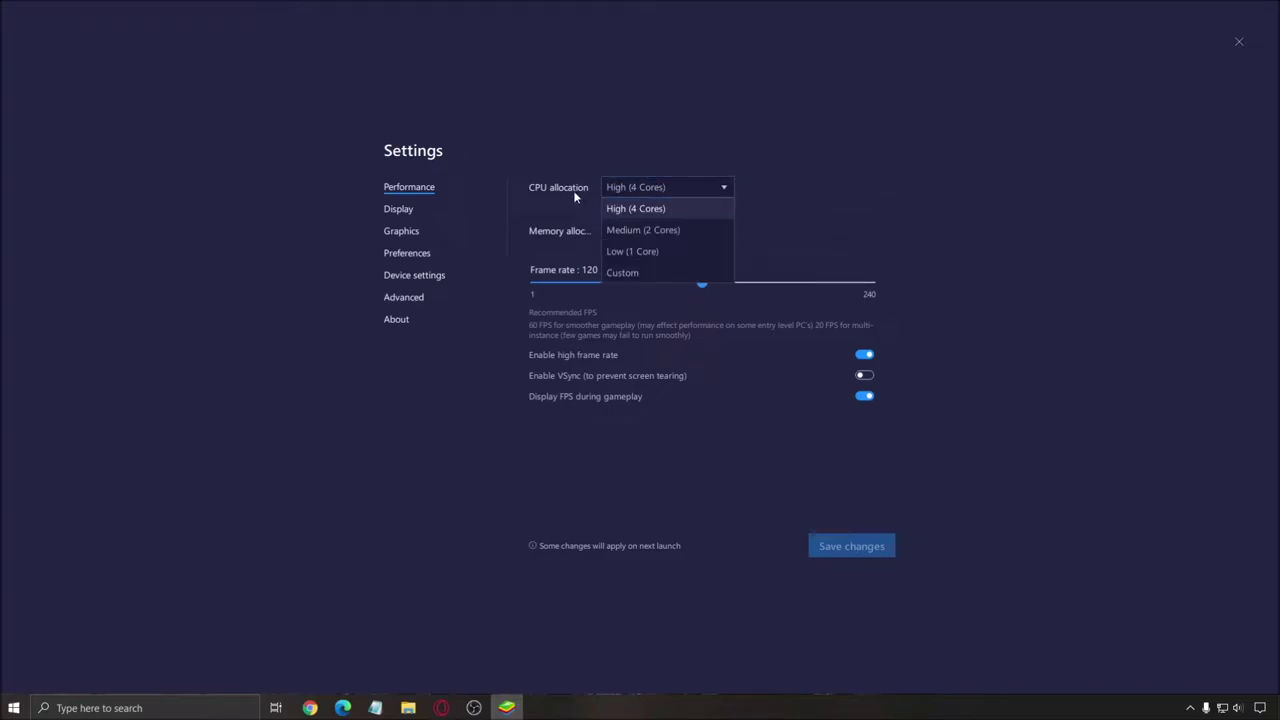
{"action": "left_click", "coordinate": [755, 196]}
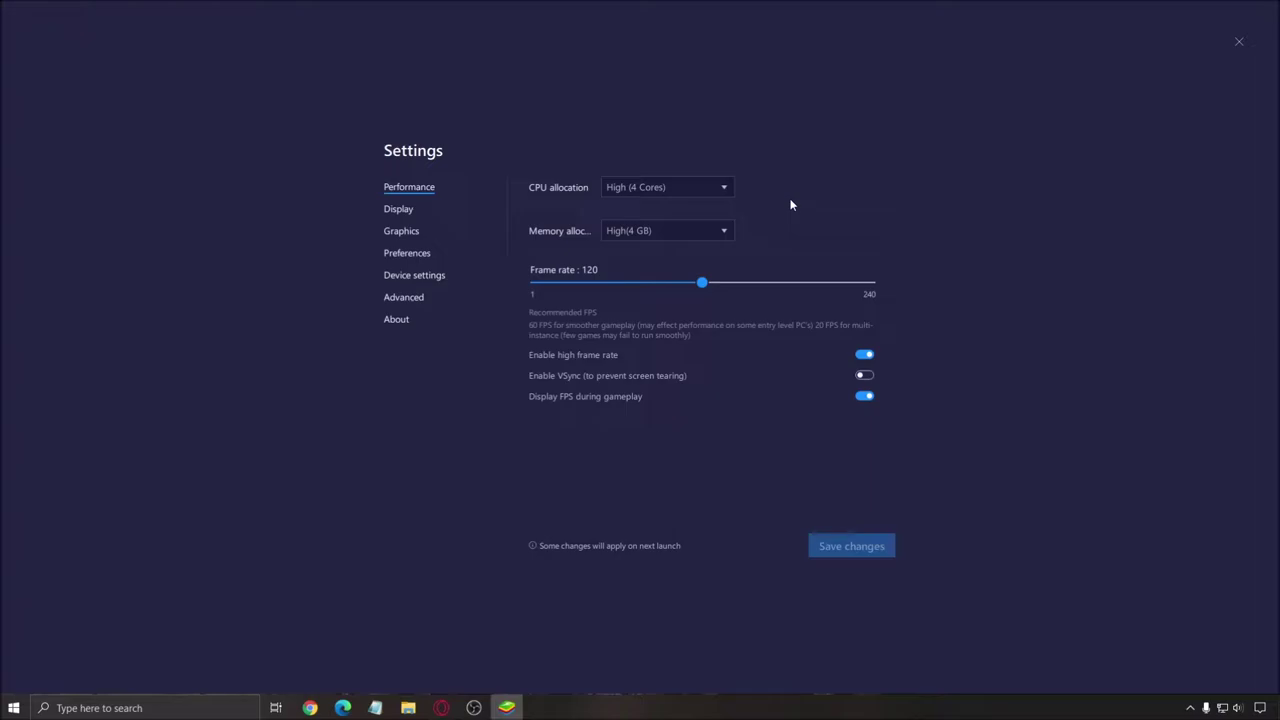
{"action": "left_click", "coordinate": [694, 186]}
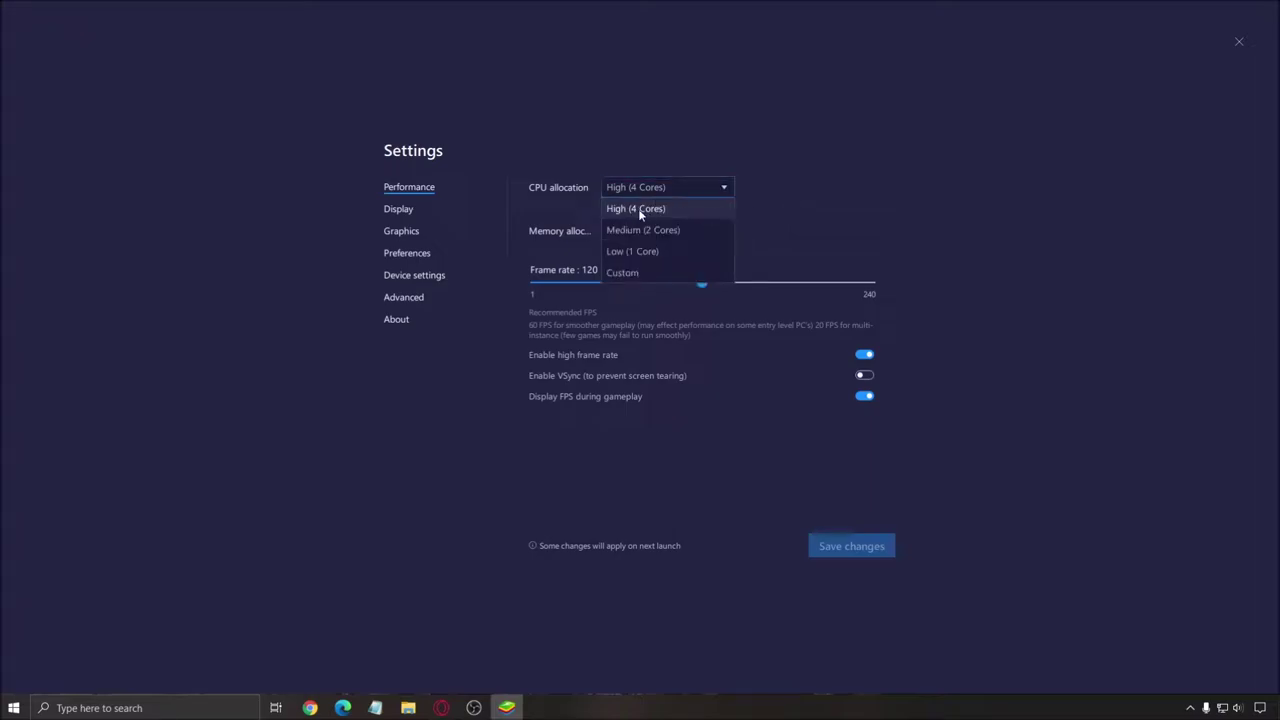
{"action": "left_click", "coordinate": [649, 210]}
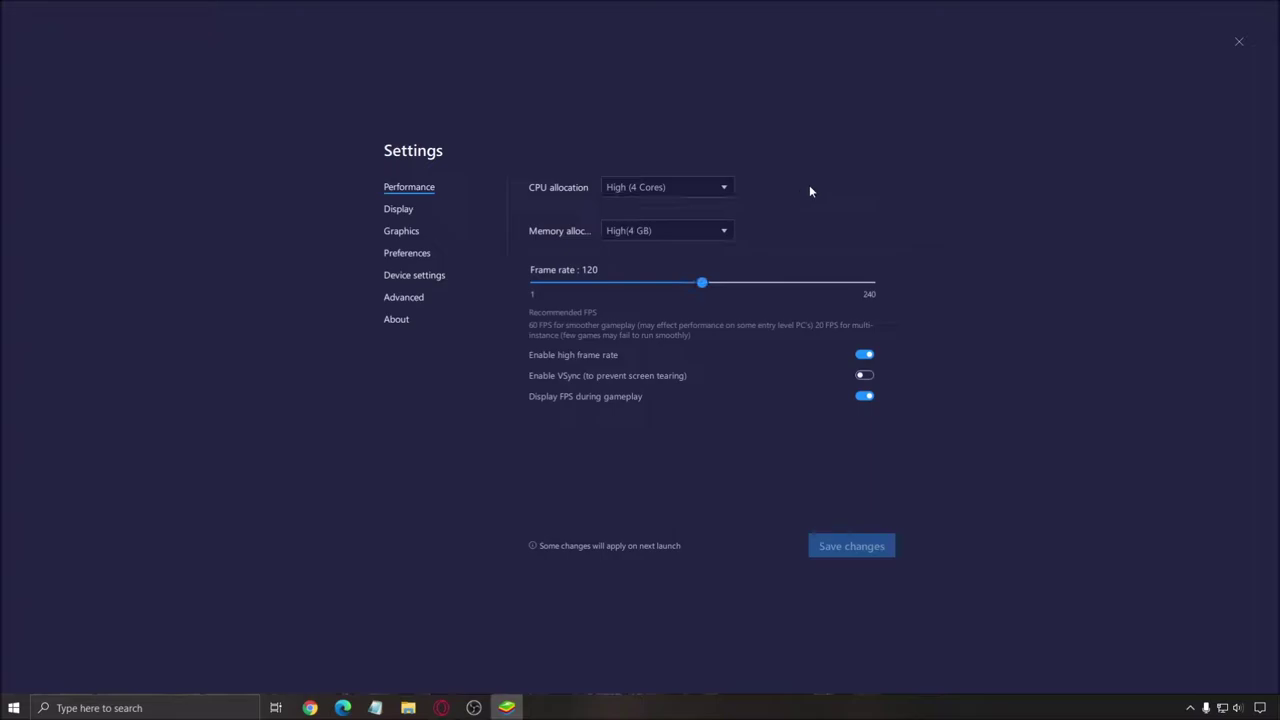
- Try Medium (2 Cores) as the CPU allocation, and restore it to High (4 Cores)
{"action": "left_click", "coordinate": [692, 189]}
{"action": "left_click", "coordinate": [658, 231]}
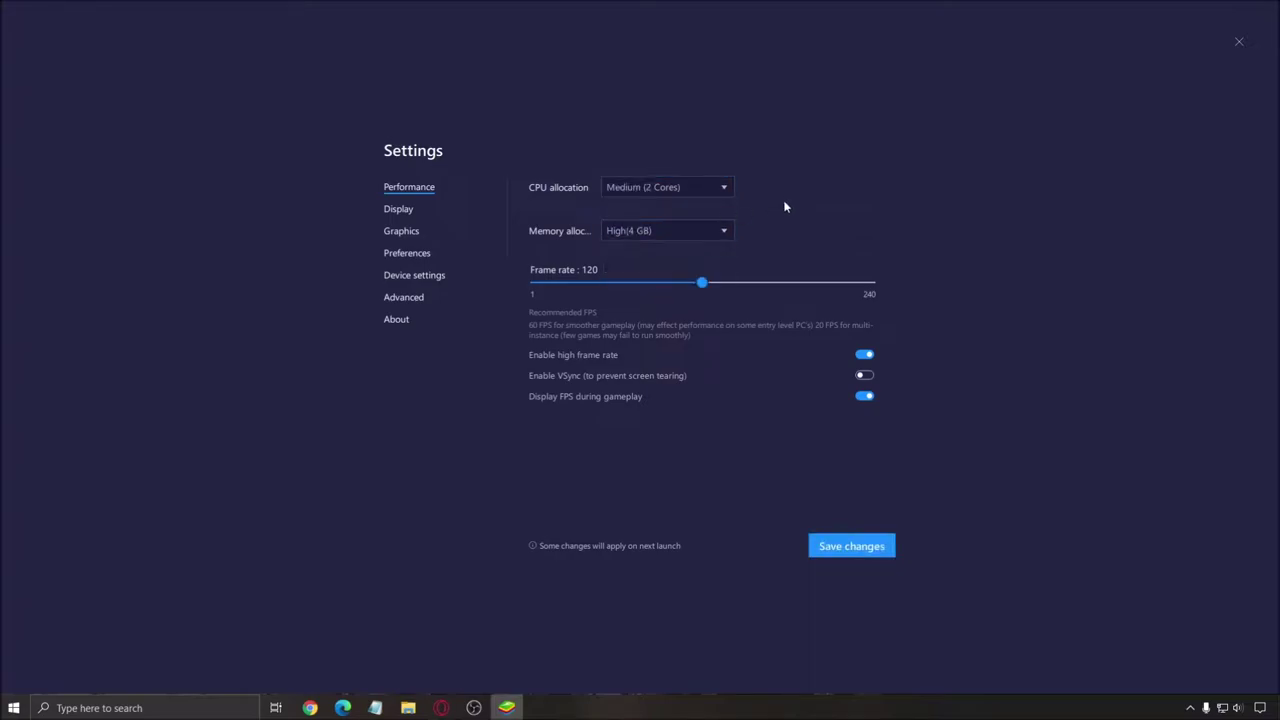
{"action": "left_click", "coordinate": [686, 208]}
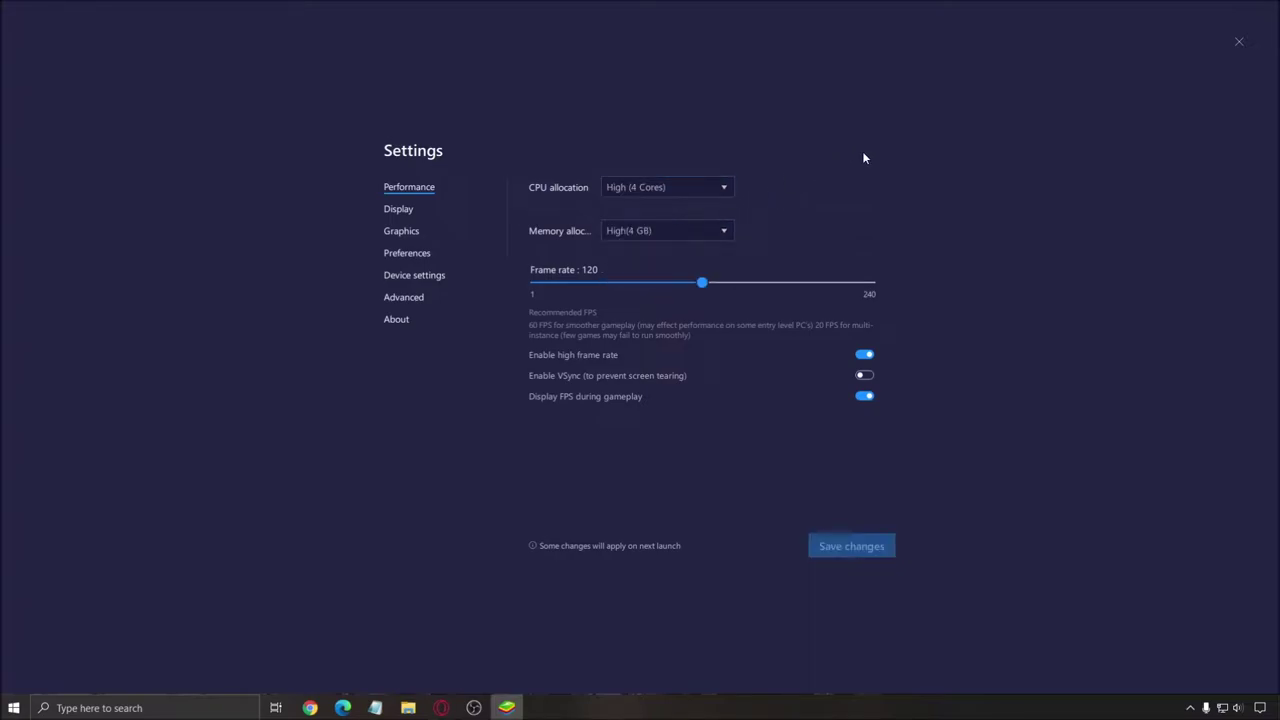
- Review the available memory allocation options without choosing a different one
{"action": "left_click", "coordinate": [646, 233]}
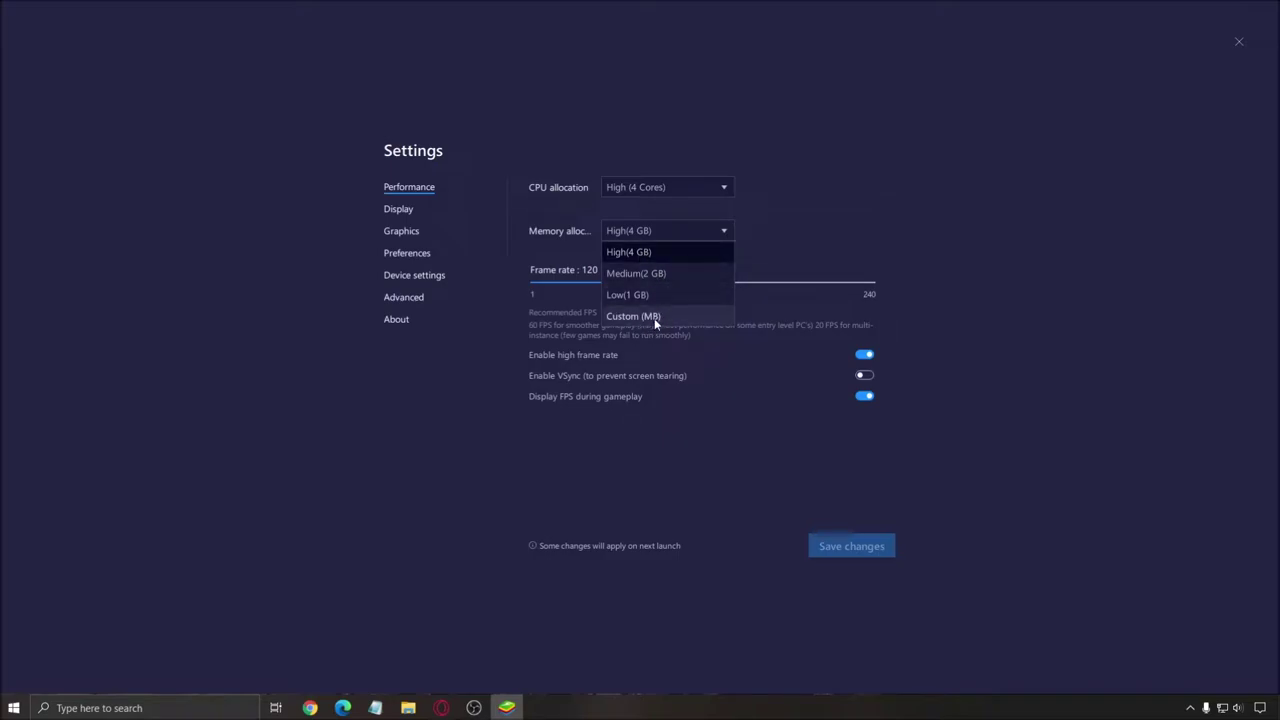
{"action": "left_click", "coordinate": [368, 331]}
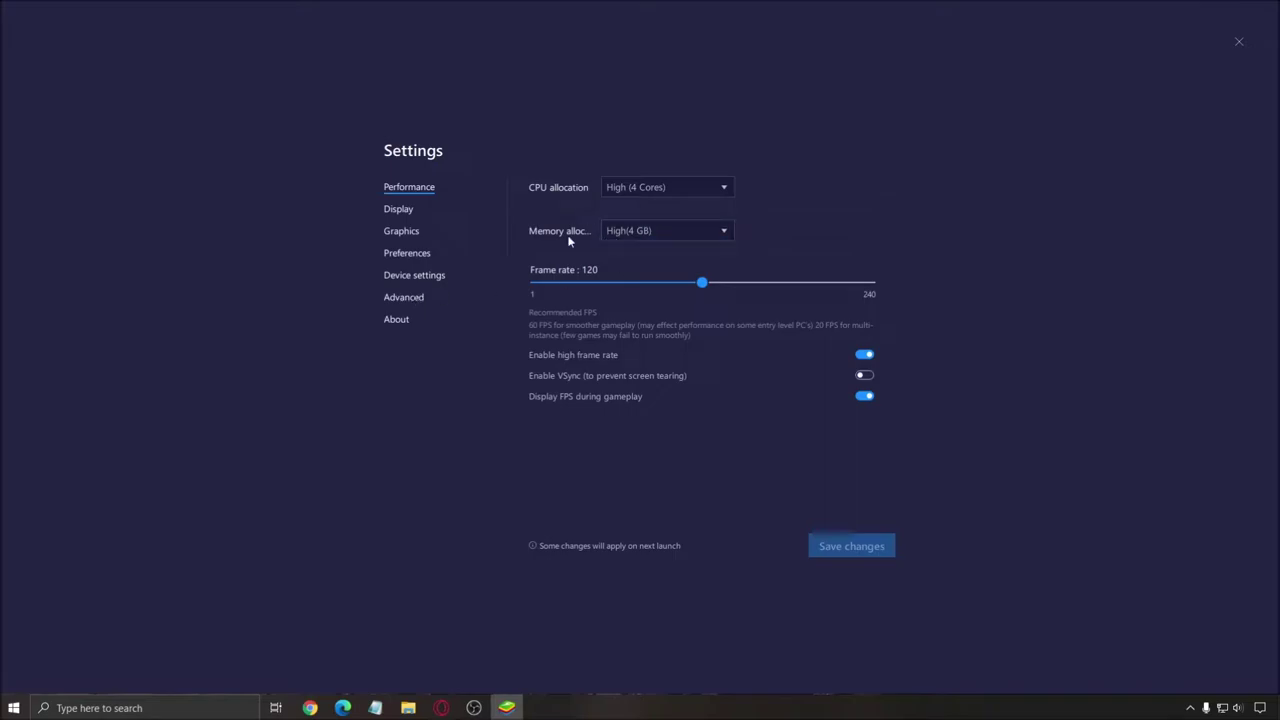
- Try a Custom CPU allocation, review its selectable core counts, and set the allocation back to High (4 Cores)
{"action": "left_click", "coordinate": [656, 195]}
{"action": "left_click", "coordinate": [634, 268]}
{"action": "left_click", "coordinate": [793, 189]}
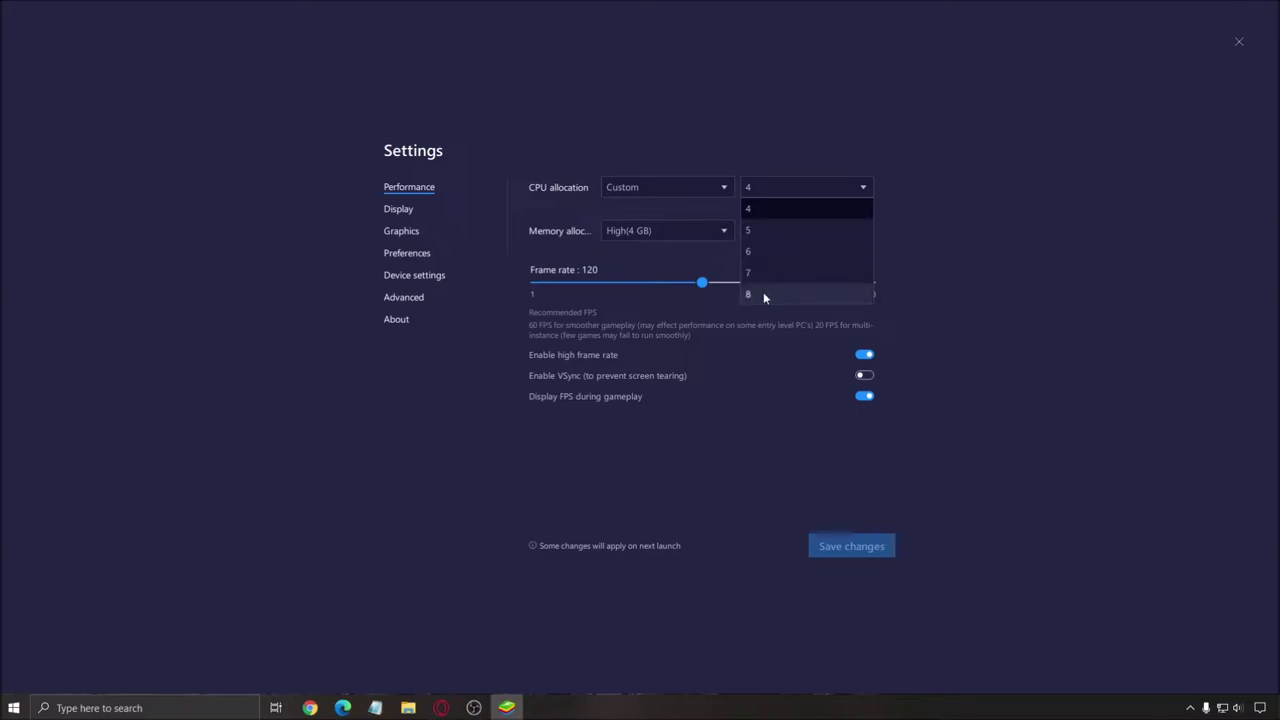
{"action": "left_click", "coordinate": [769, 203]}
{"action": "left_click", "coordinate": [676, 184]}
{"action": "left_click", "coordinate": [668, 209]}
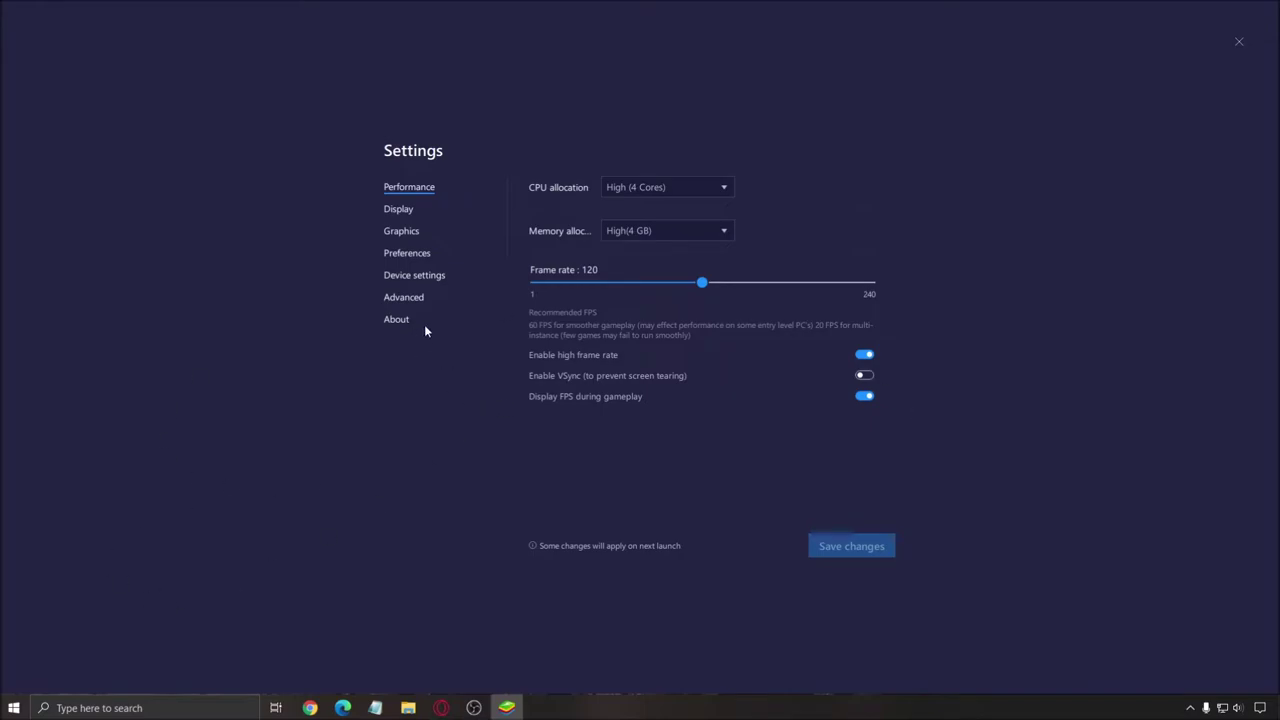
- Review the display, graphics and language preference settings
{"action": "left_click", "coordinate": [404, 210]}
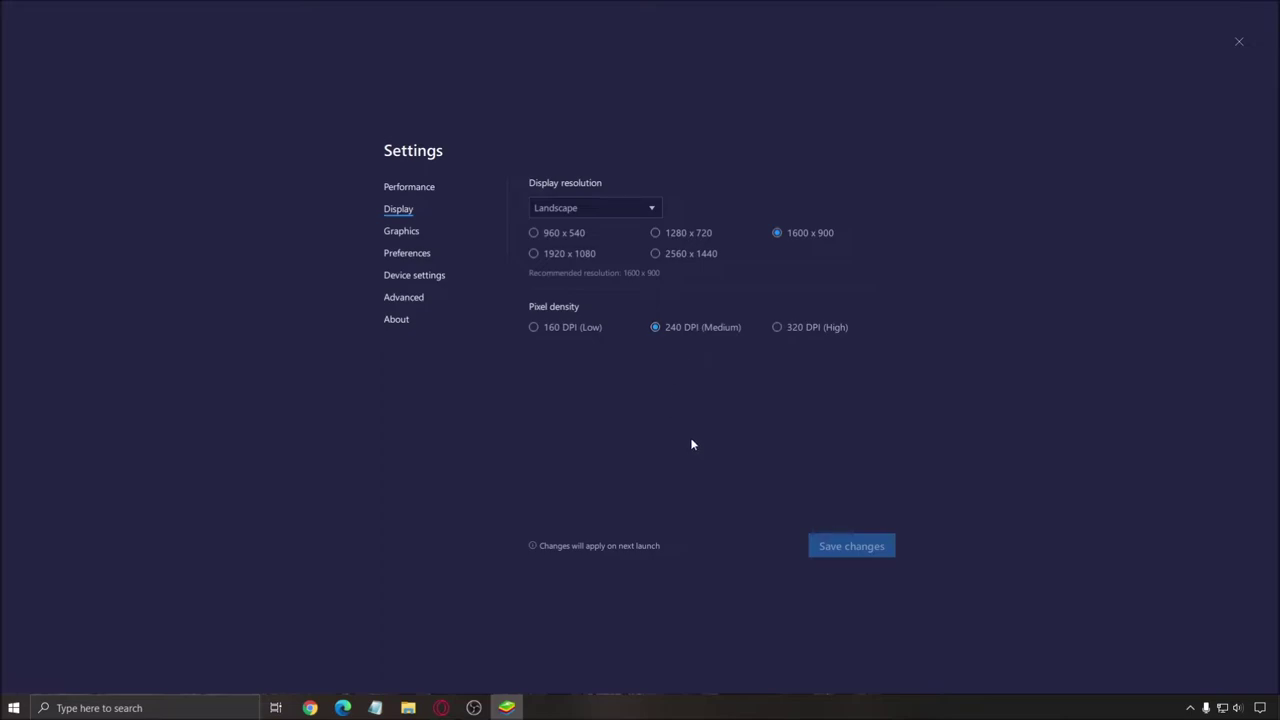
{"action": "left_click", "coordinate": [417, 235]}
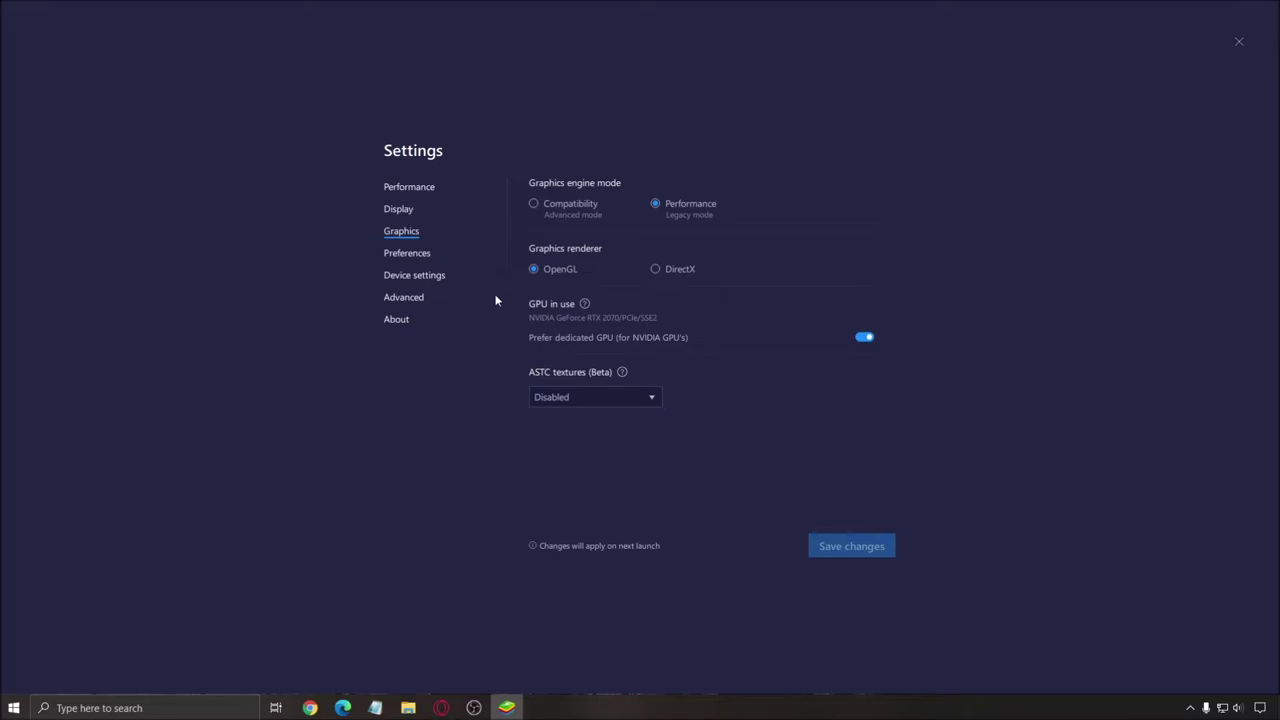
{"action": "left_click", "coordinate": [412, 257]}
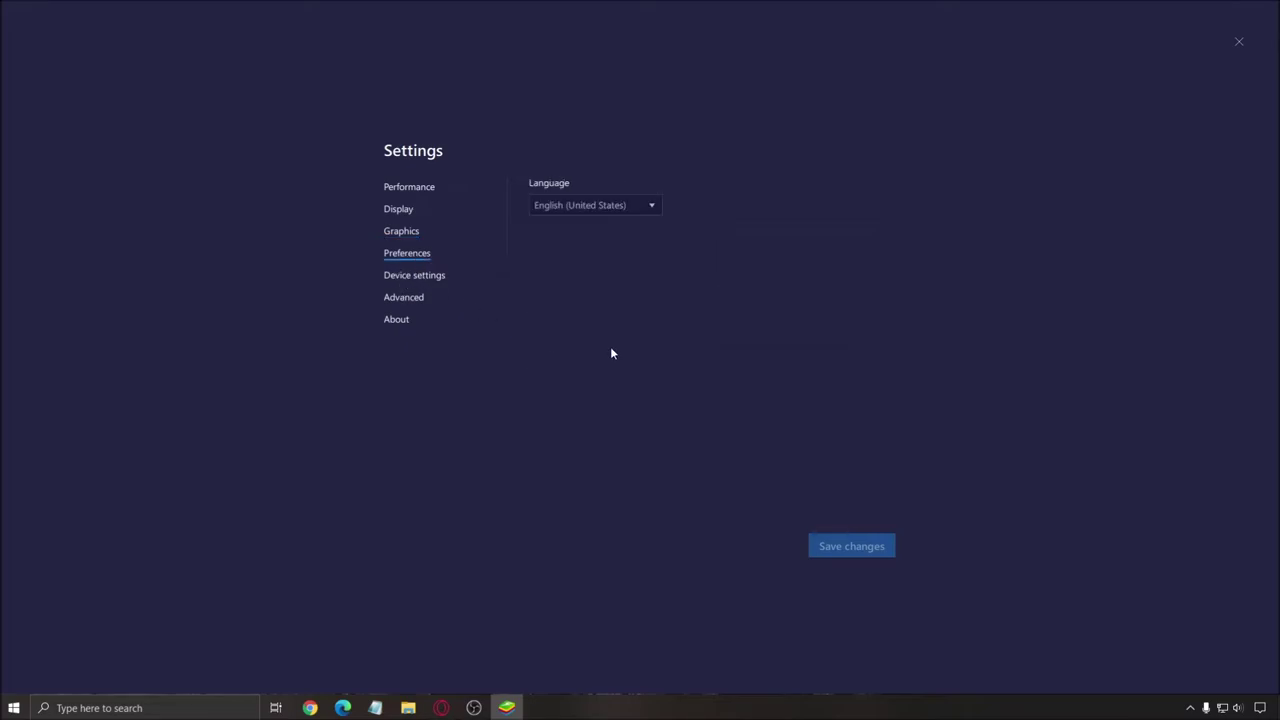
- Review the selectable device profiles in the device settings, keep Asus ROG 2, and close the settings
{"action": "left_click", "coordinate": [413, 280]}
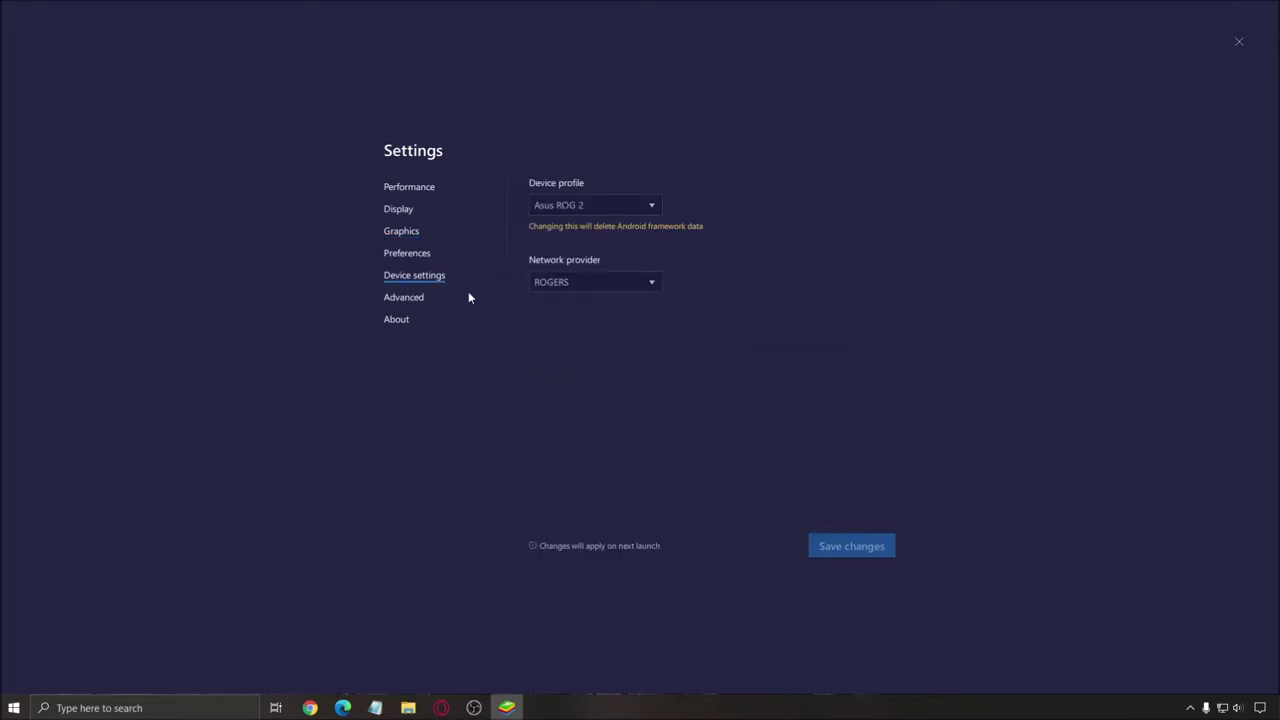
{"action": "left_click", "coordinate": [596, 207]}
{"action": "scroll", "coordinate": [613, 276], "scroll_direction": "down", "scroll_amount": 2}
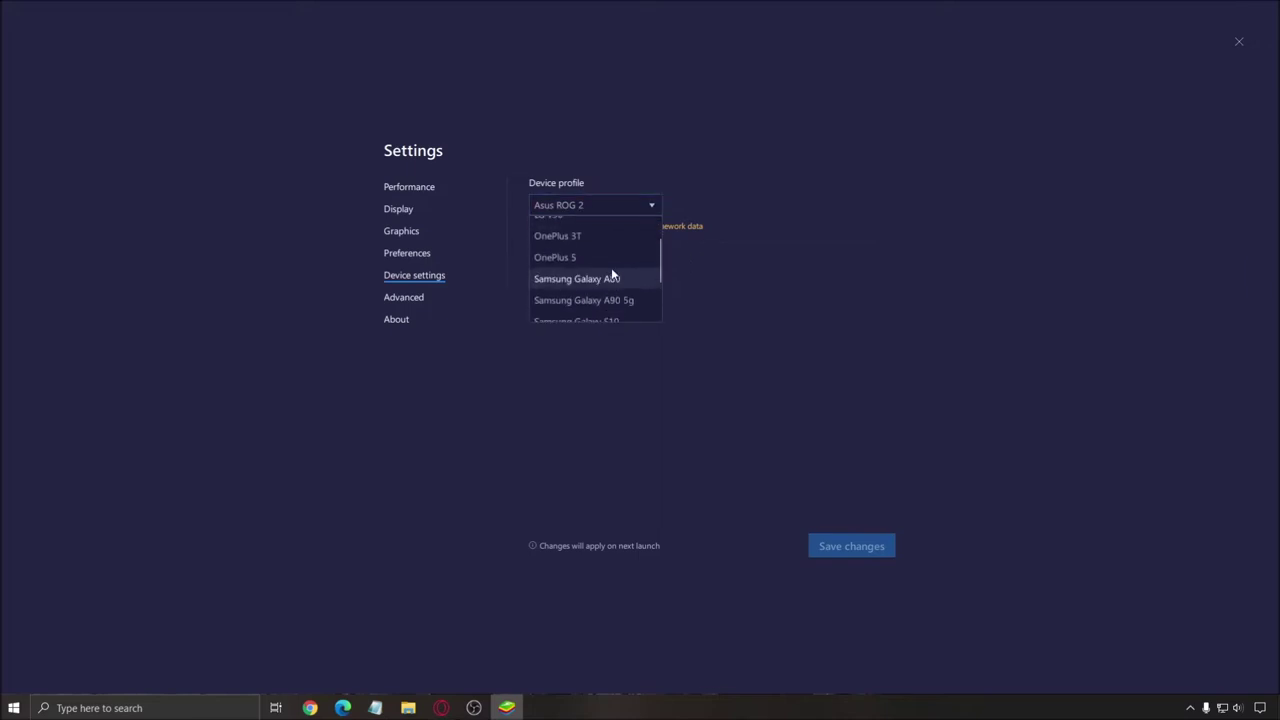
{"action": "scroll", "coordinate": [620, 278], "scroll_direction": "down", "scroll_amount": 3}
{"action": "scroll", "coordinate": [614, 294], "scroll_direction": "up", "scroll_amount": 4}
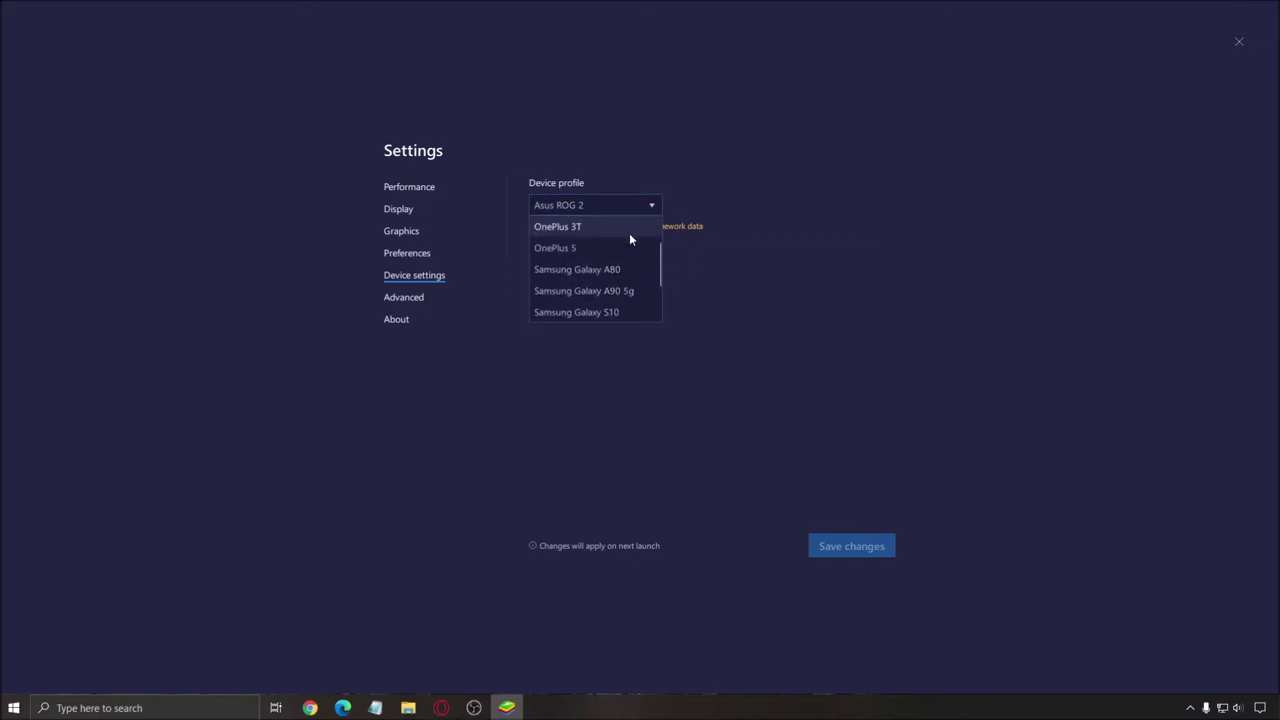
{"action": "scroll", "coordinate": [630, 237], "scroll_direction": "down", "scroll_amount": 4}
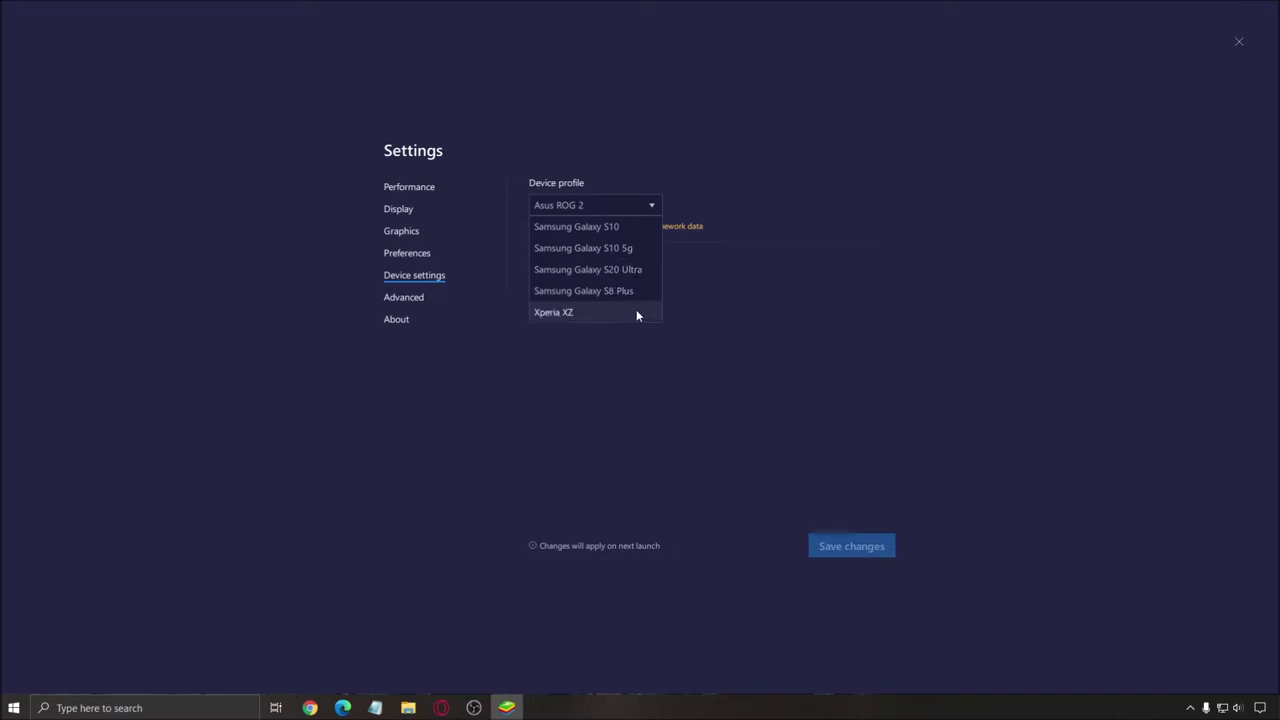
{"action": "scroll", "coordinate": [615, 291], "scroll_direction": "up", "scroll_amount": 5}
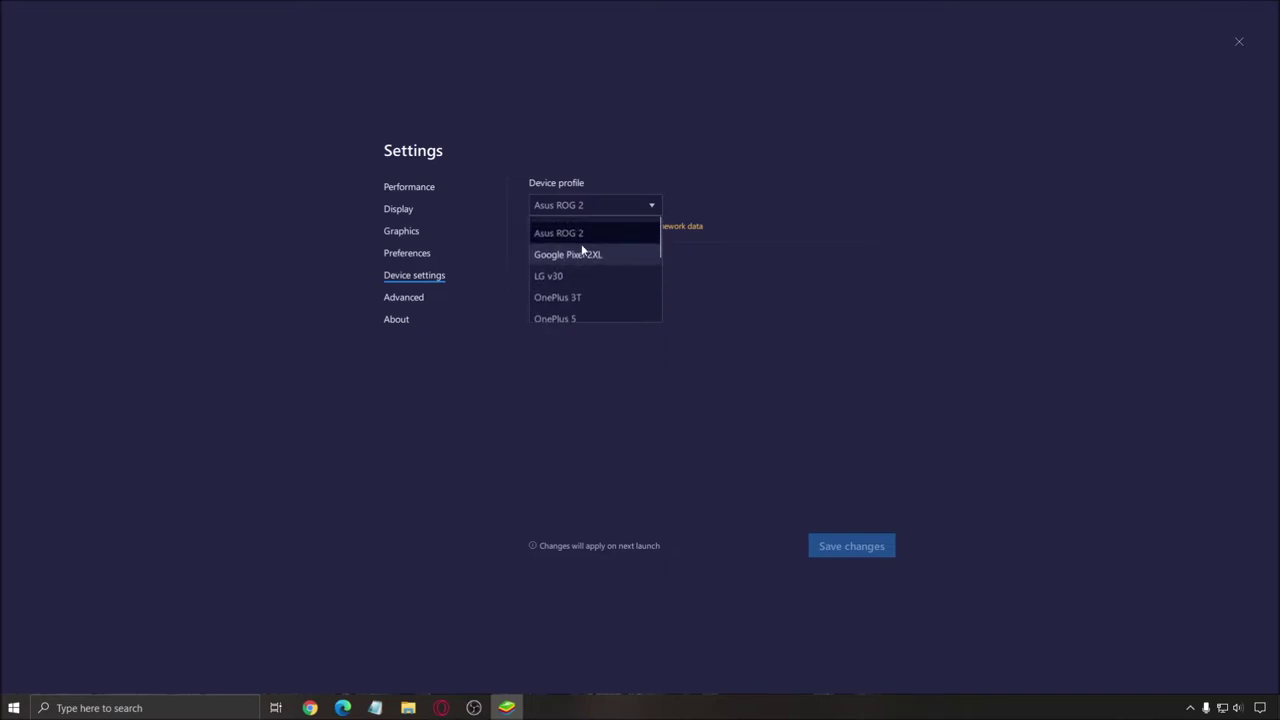
{"action": "left_click", "coordinate": [562, 232]}
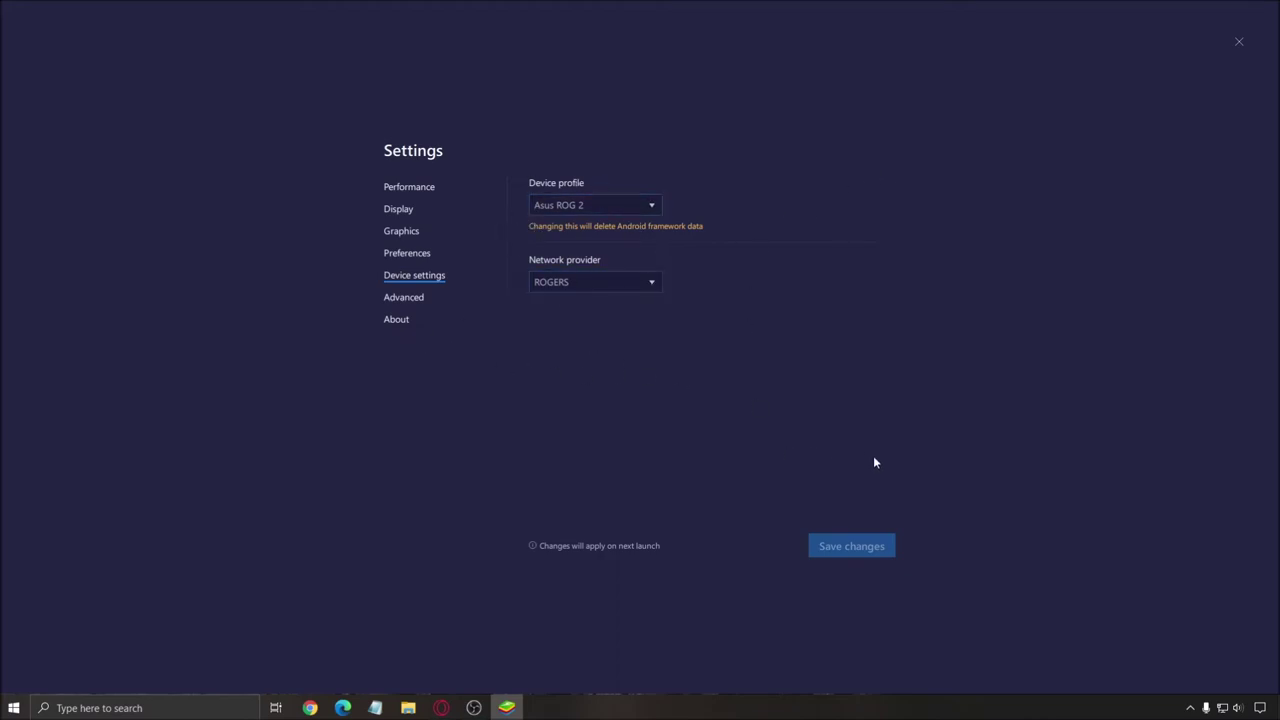
{"action": "left_click", "coordinate": [1238, 41]}
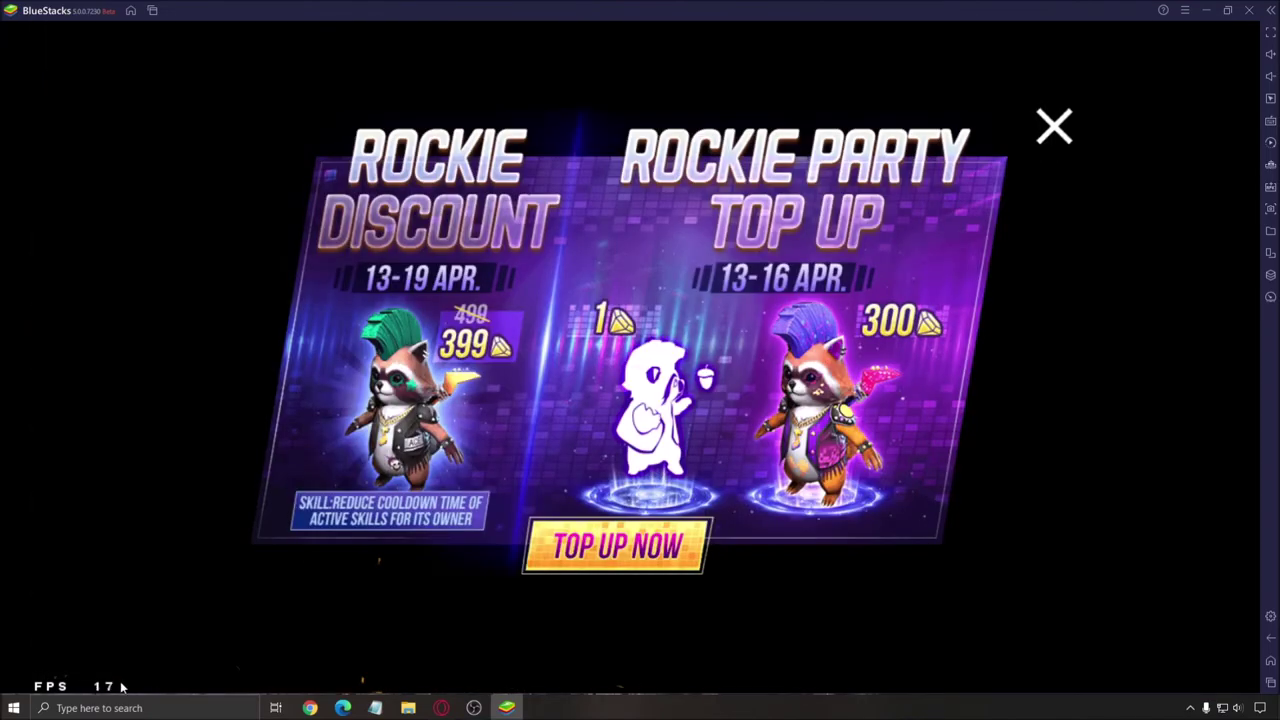
- Dismiss the promotional pop-ups in Free Fire to reach the game lobby
{"action": "left_click", "coordinate": [1045, 135]}
{"action": "left_click", "coordinate": [1060, 134]}
{"action": "left_click", "coordinate": [1062, 136]}
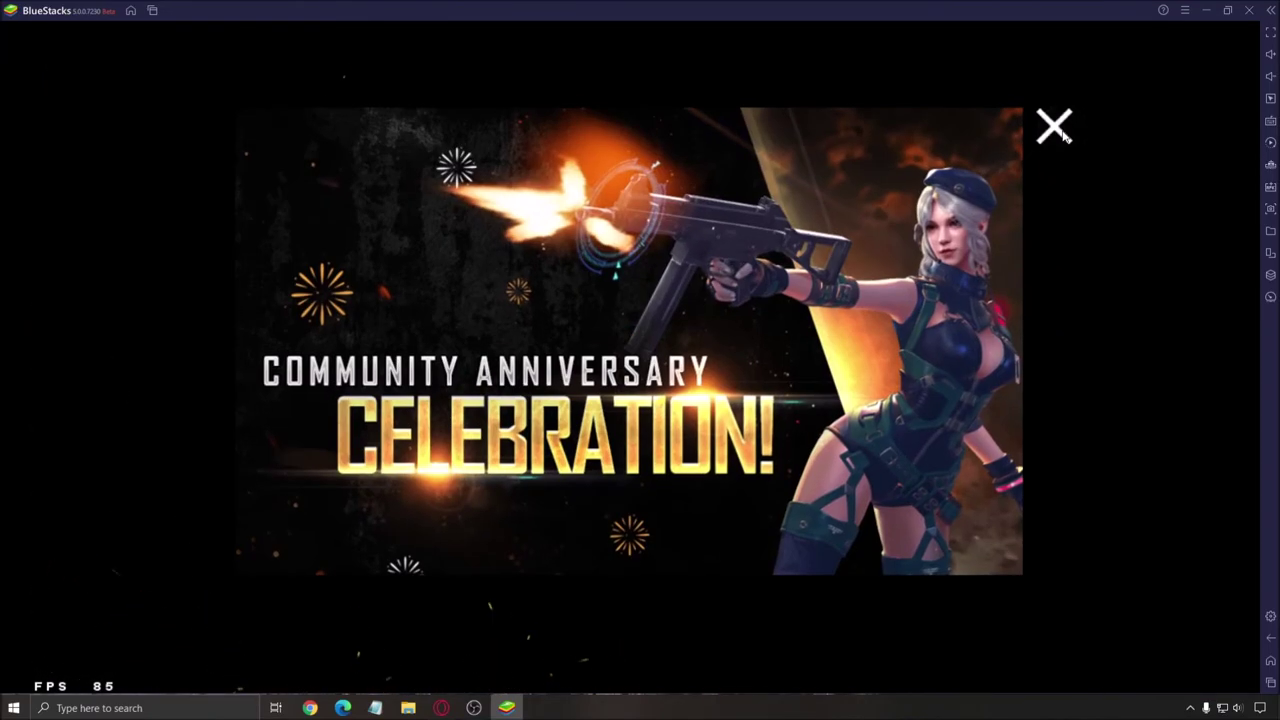
{"action": "left_click", "coordinate": [1054, 127]}
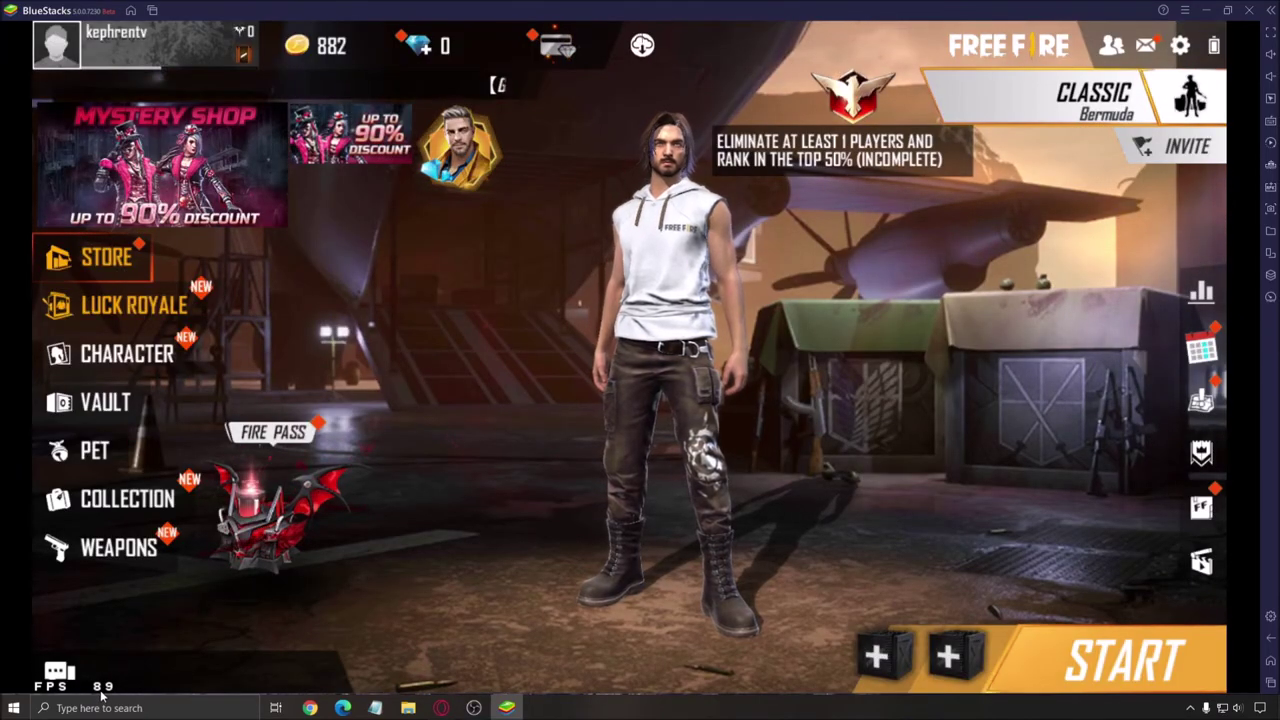